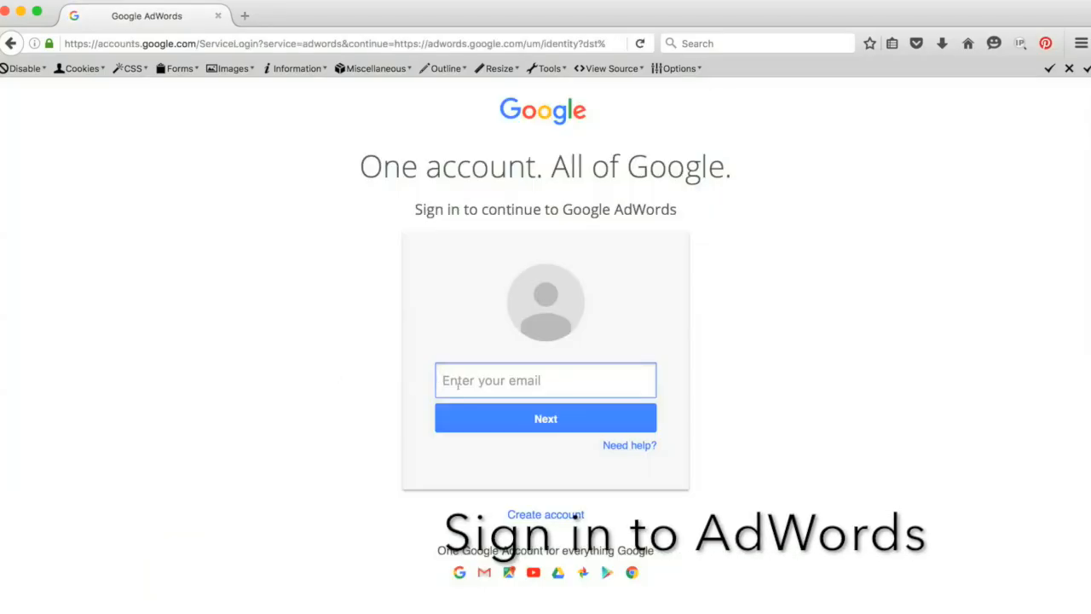
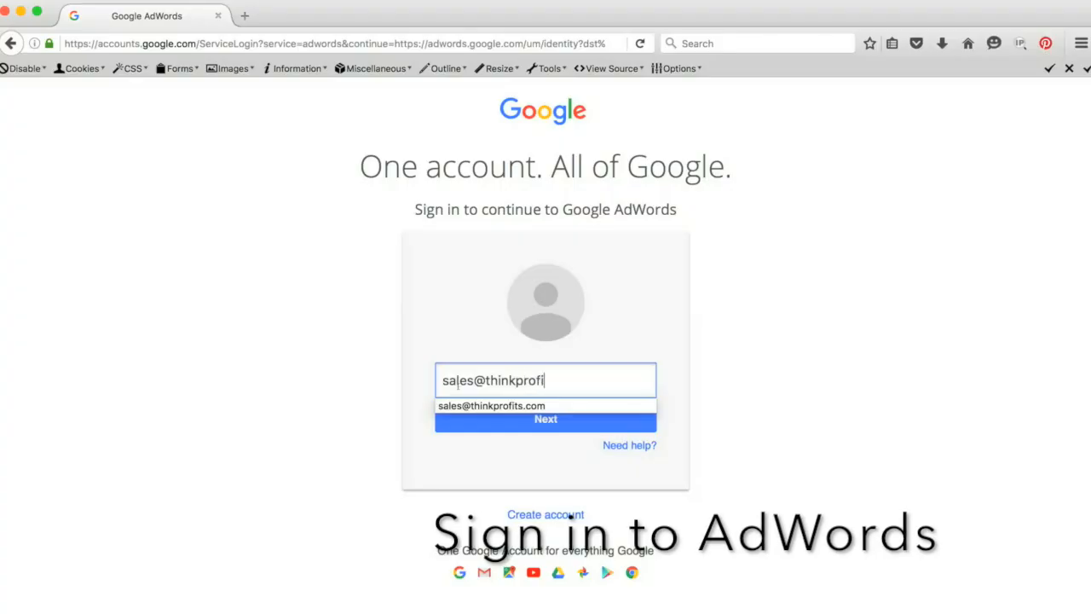
Sign in to Google AdWords with the account's email address.
key("Tab")
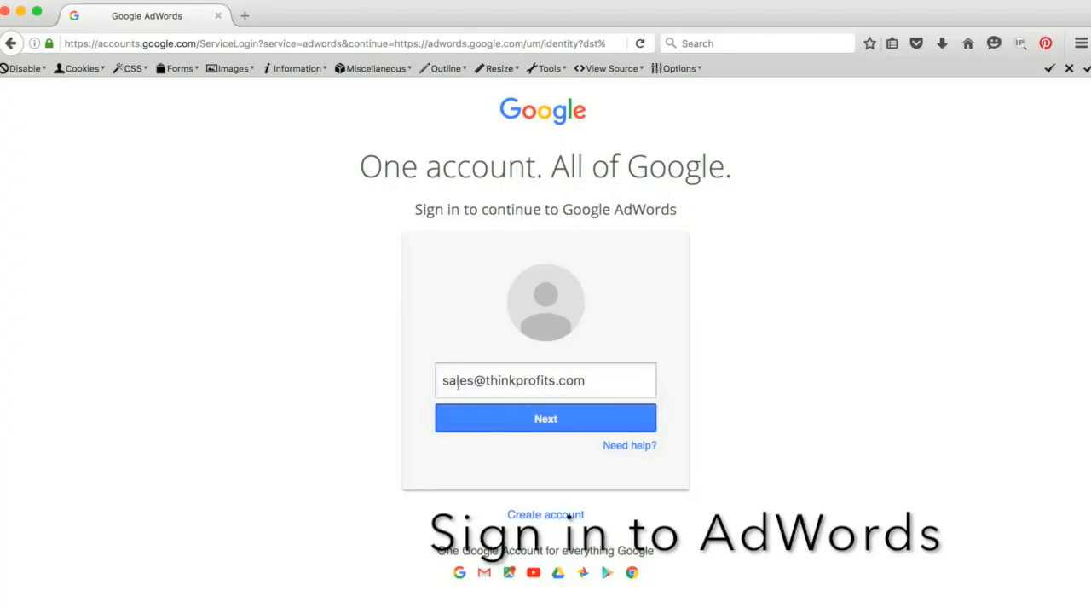
left_click(522, 417)
left_click(526, 451)
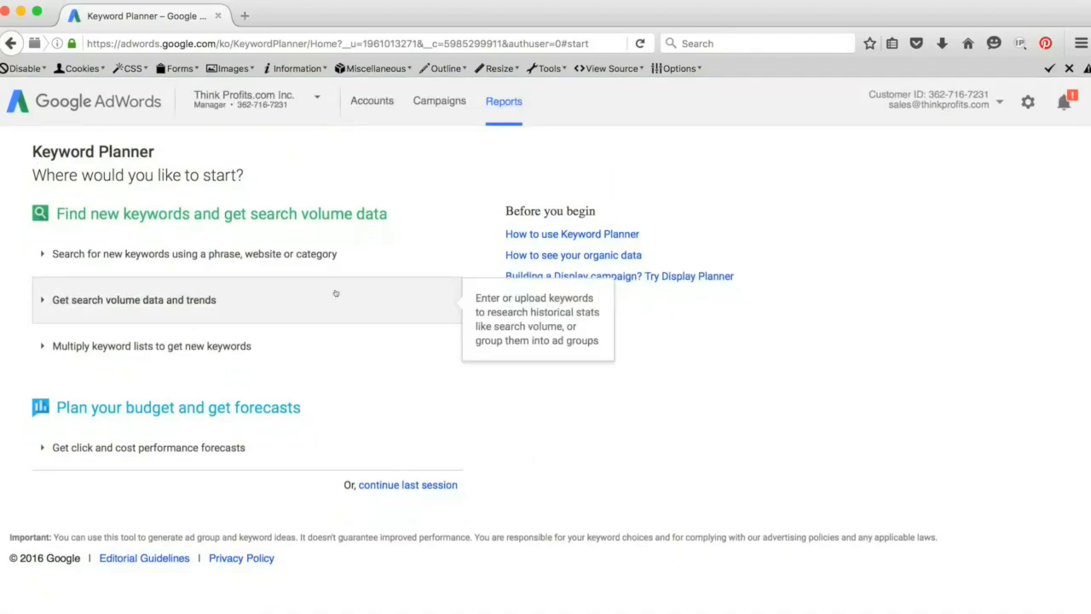
Start a search for new keywords by phrase, website or category and paste the client's keyword list as the product or service.
left_click(281, 254)
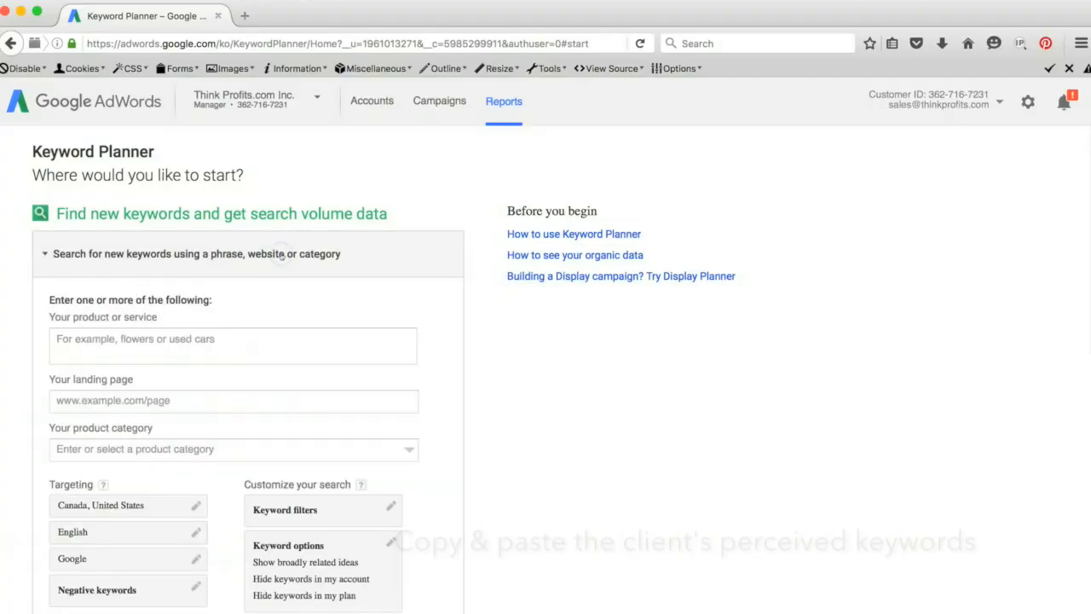
left_click(164, 344)
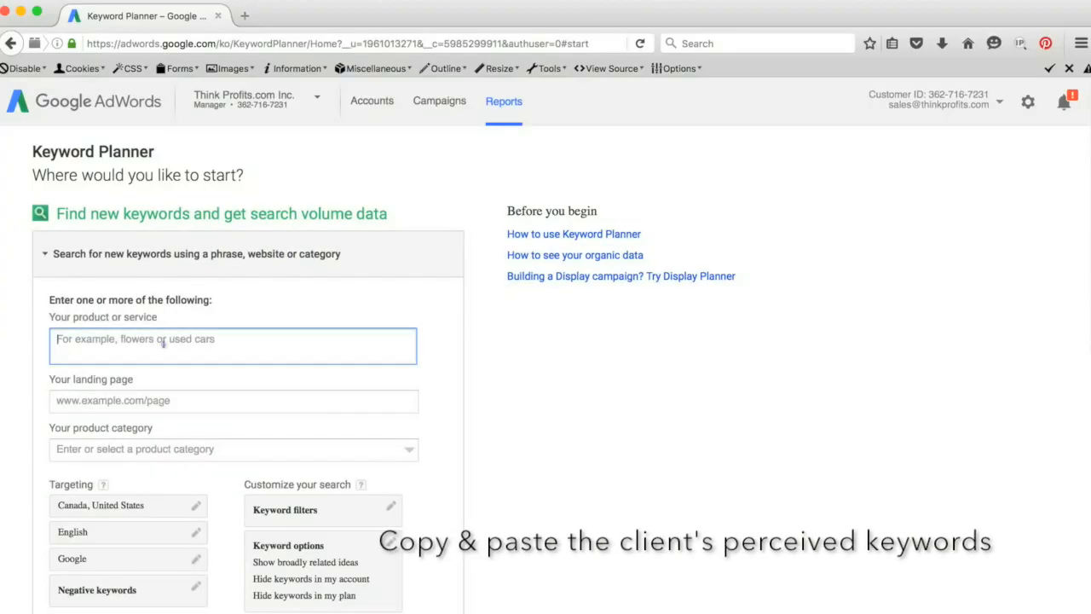
right_click(164, 344)
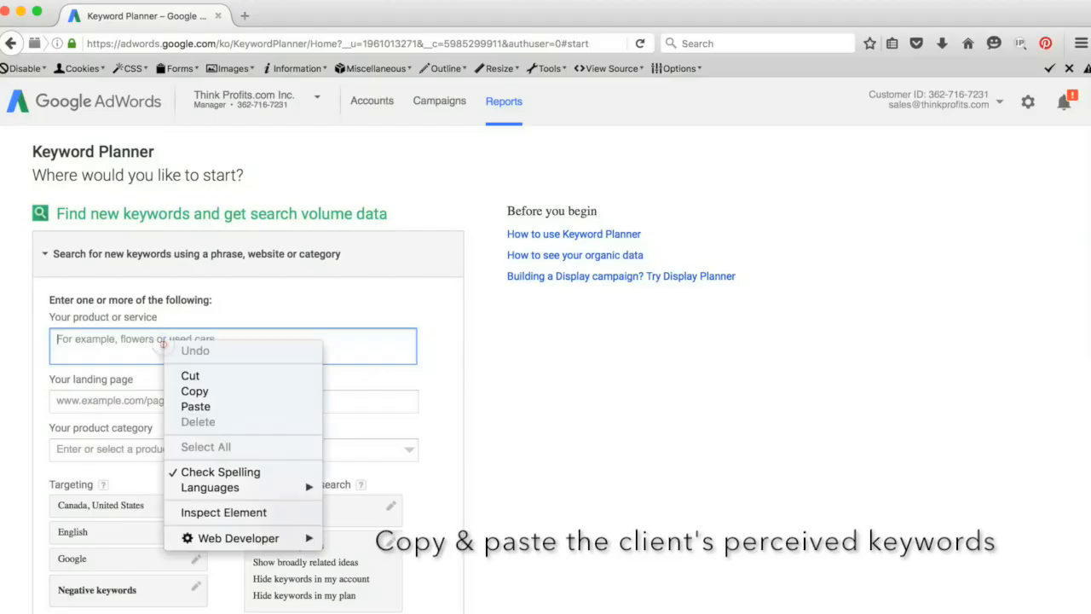
left_click(195, 405)
left_click(194, 402)
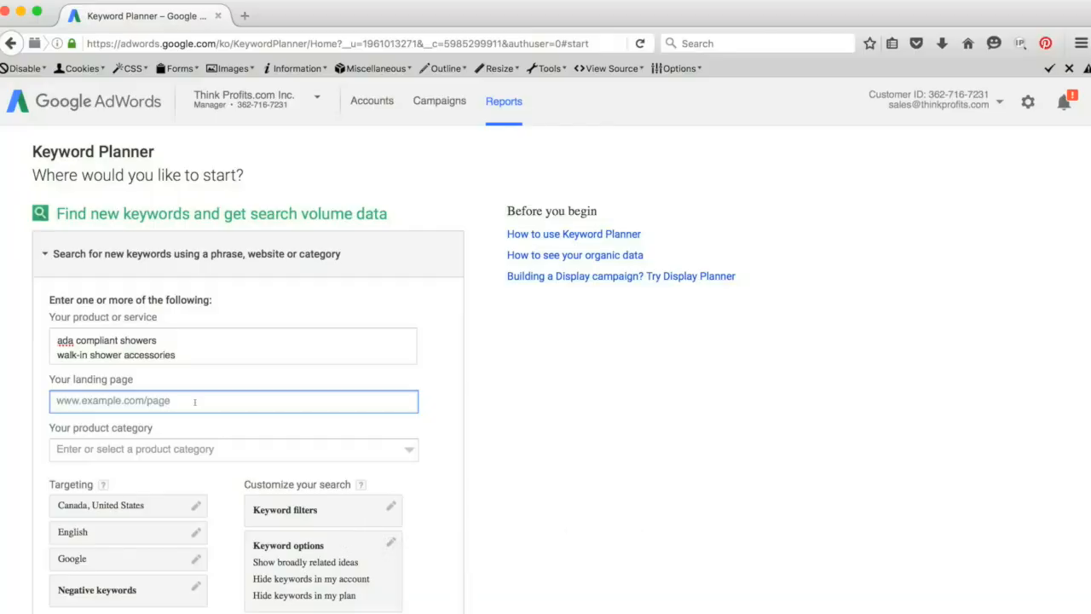
type("www.orcahealthcare.com")
left_click(178, 448)
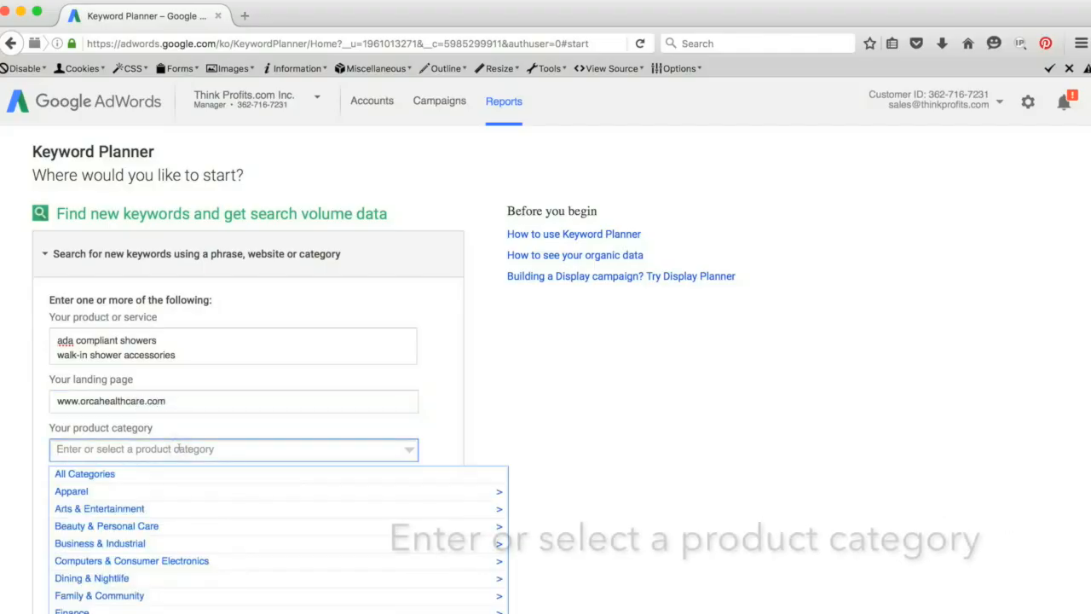
type("bathroom")
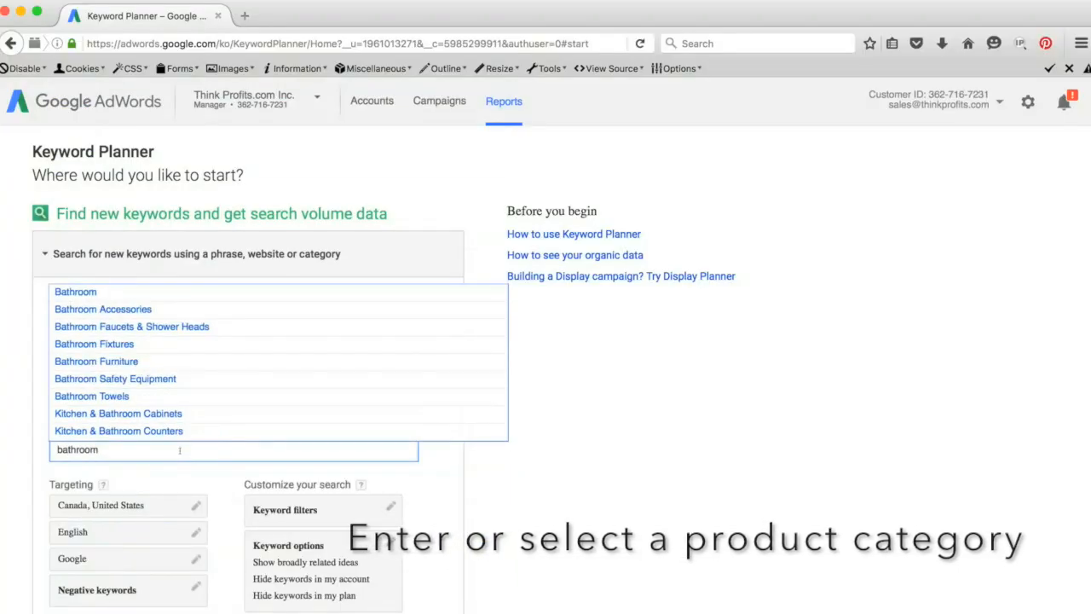
left_click(143, 379)
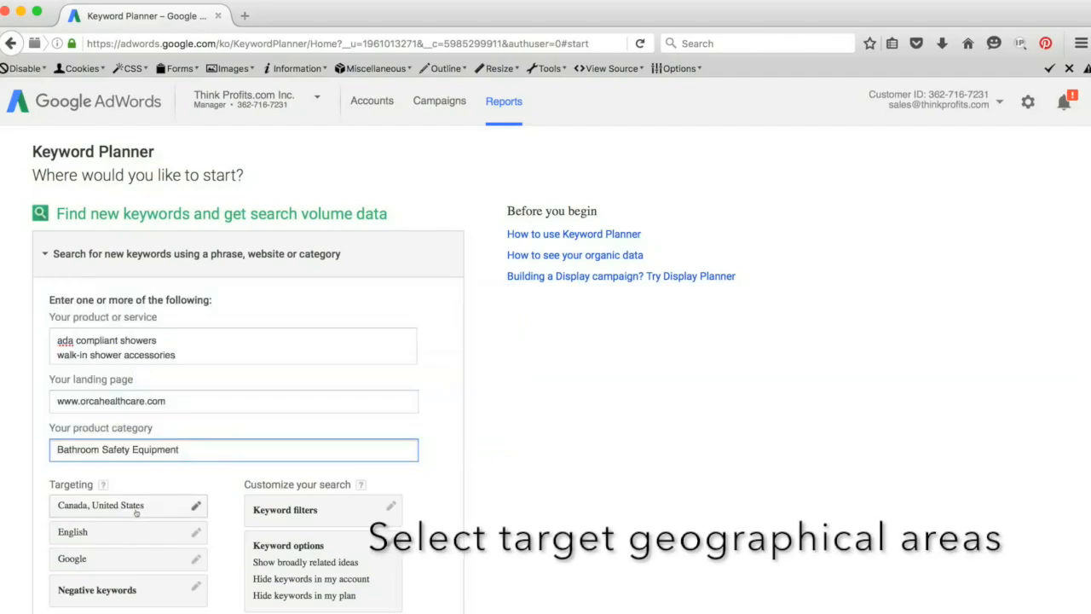
Get ideas for the entered keyword search and display the individual keyword ideas instead of the ad group ideas.
scroll(136, 509, "down", 2)
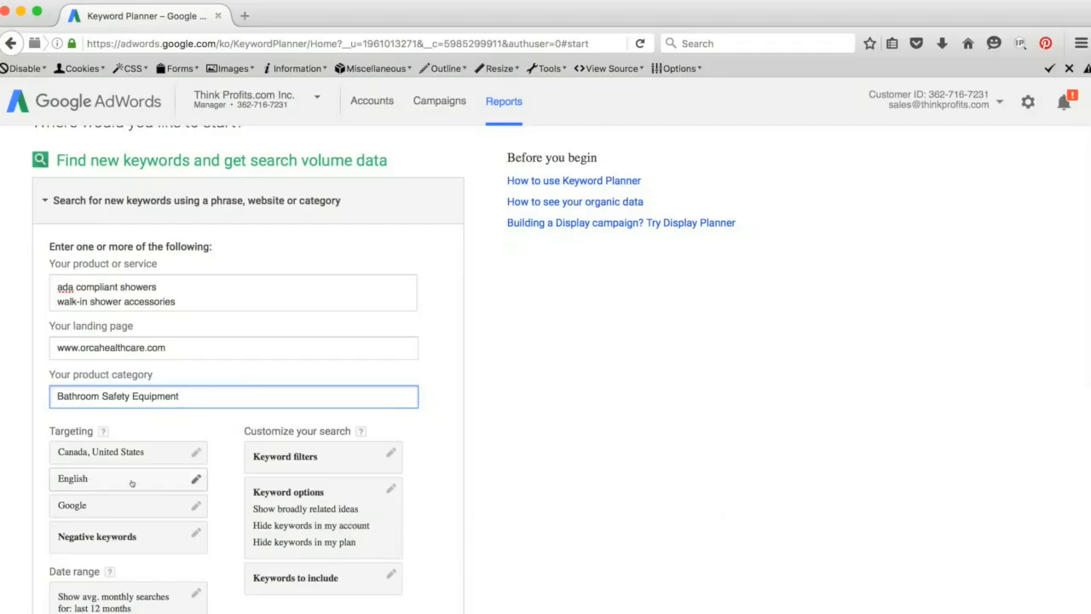
scroll(131, 483, "down", 4)
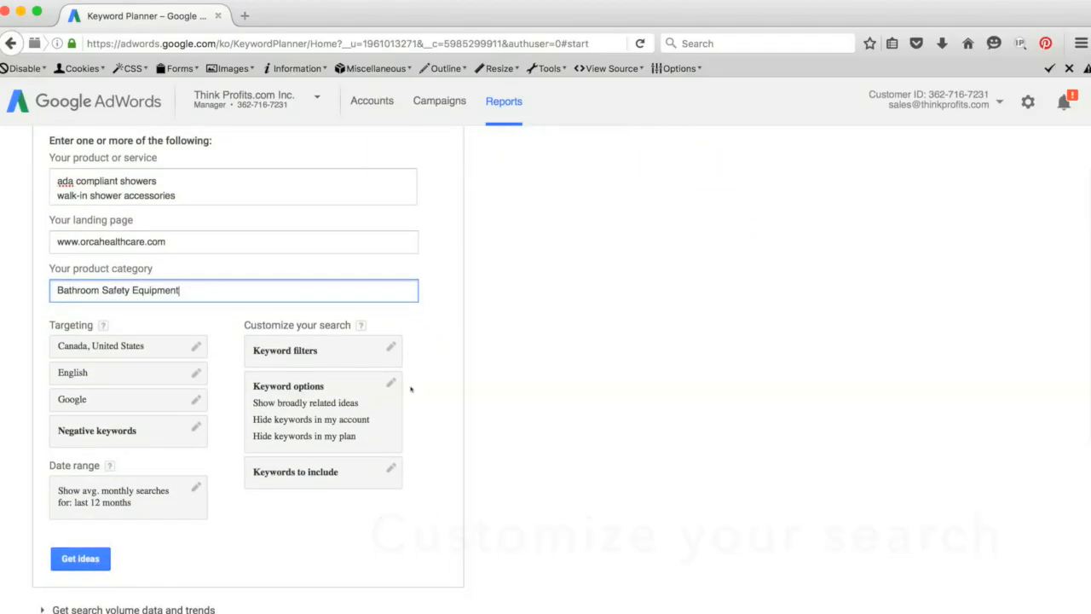
left_click(94, 552)
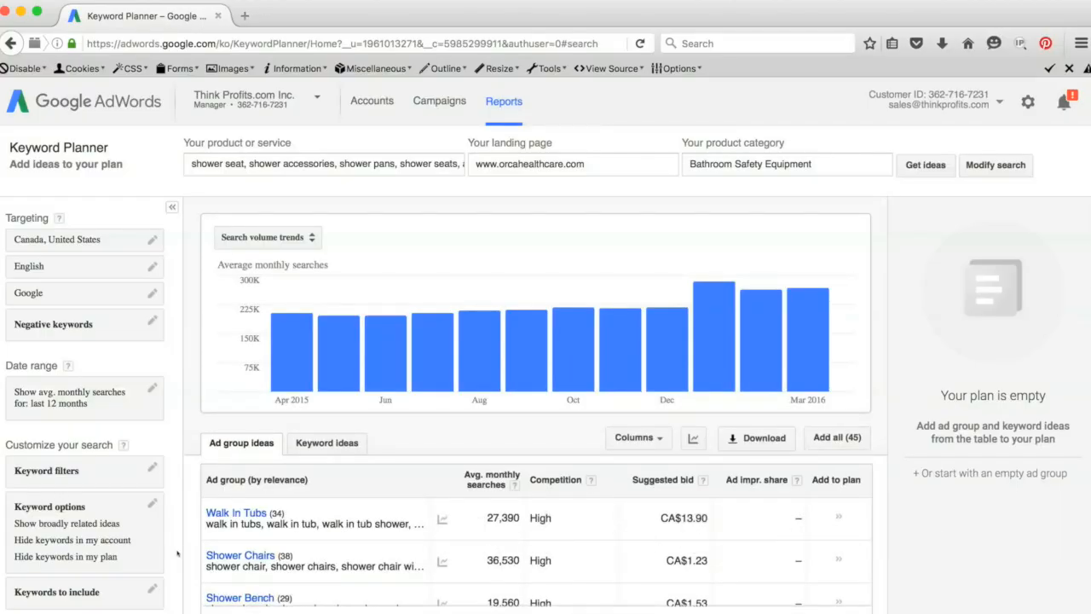
left_click(344, 444)
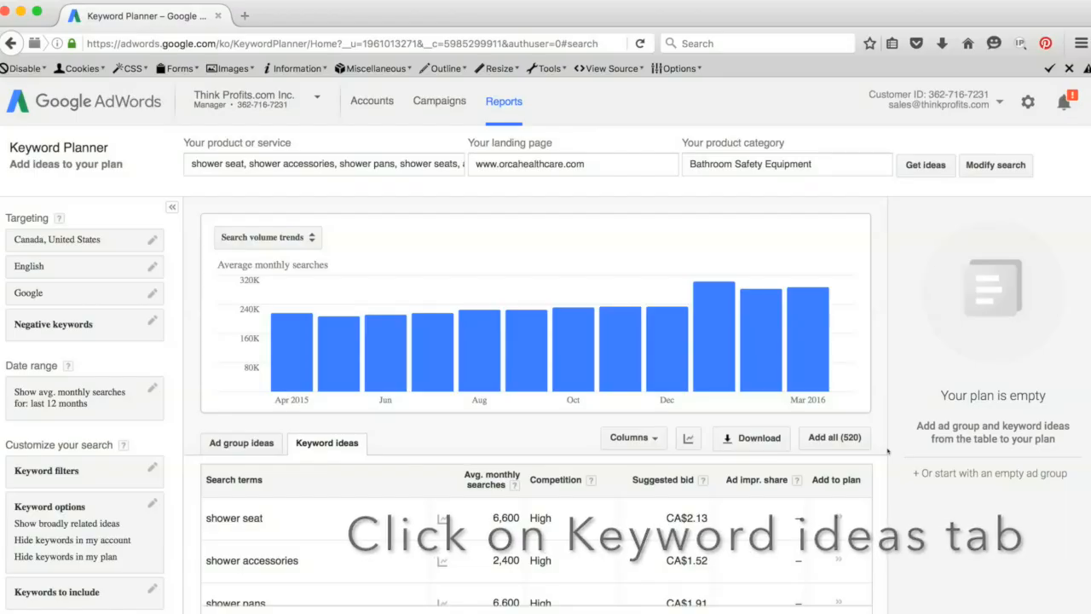
Examine the average monthly searches, competition and suggested bid of the search terms and of the keyword ideas sorted by relevance.
scroll(879, 452, "down", 5)
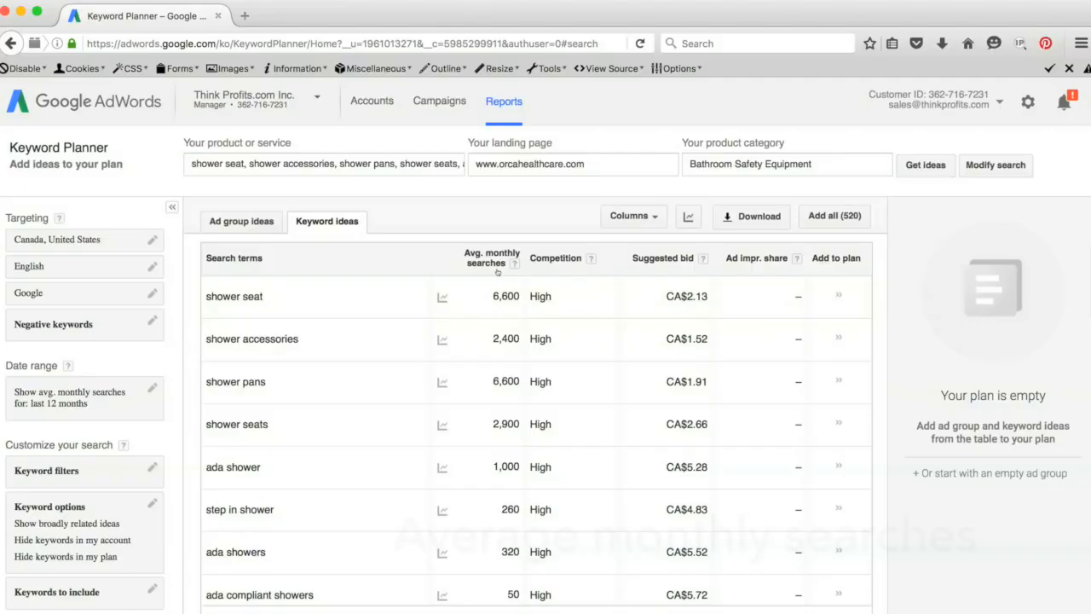
mouse_move(515, 266)
mouse_move(591, 265)
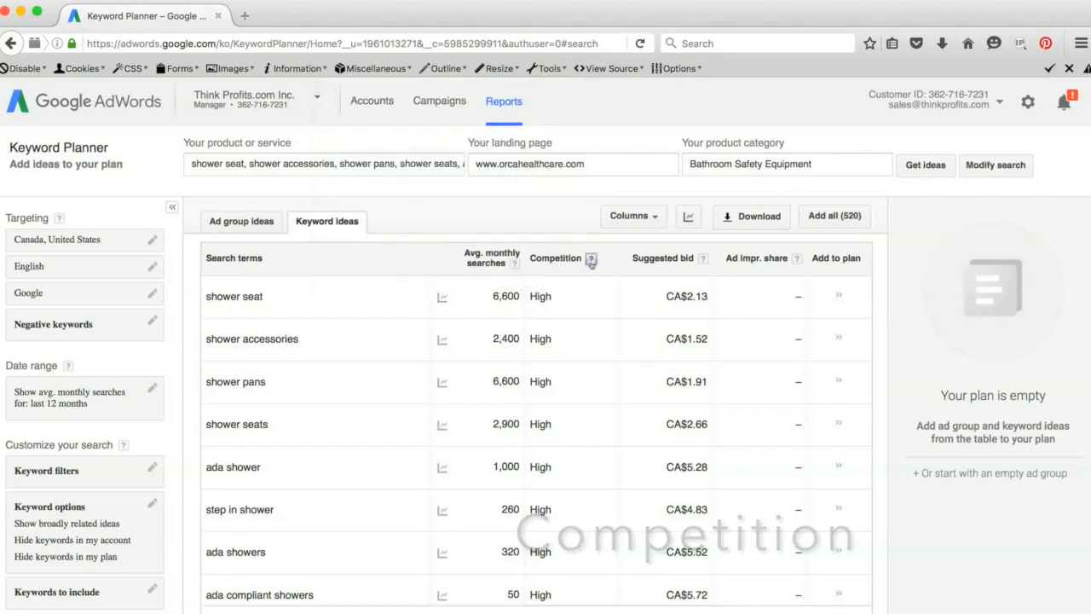
mouse_move(703, 262)
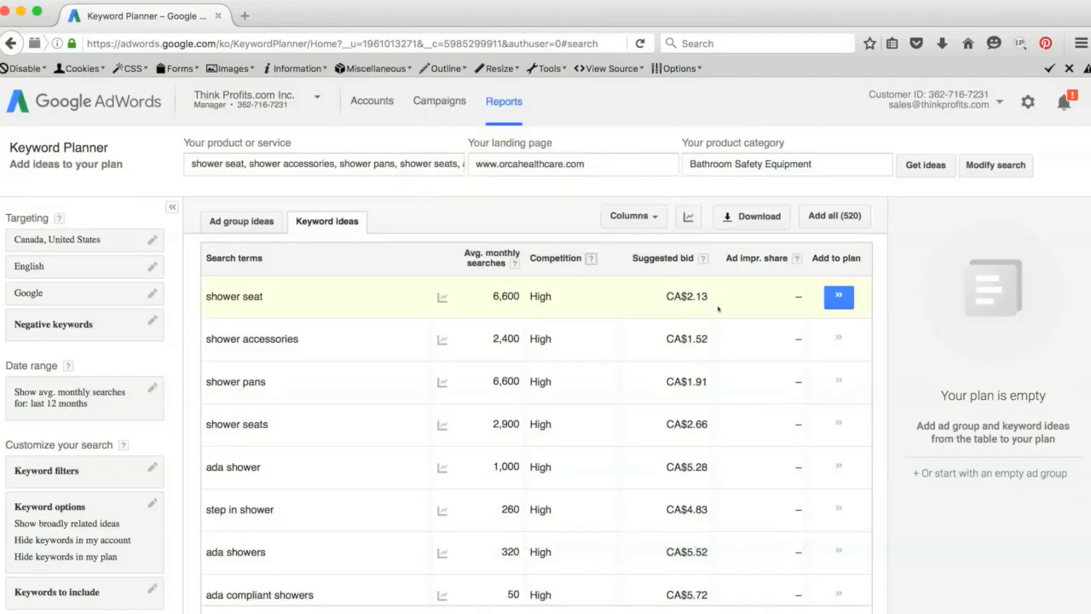
scroll(719, 315, "down", 3)
scroll(718, 315, "down", 4)
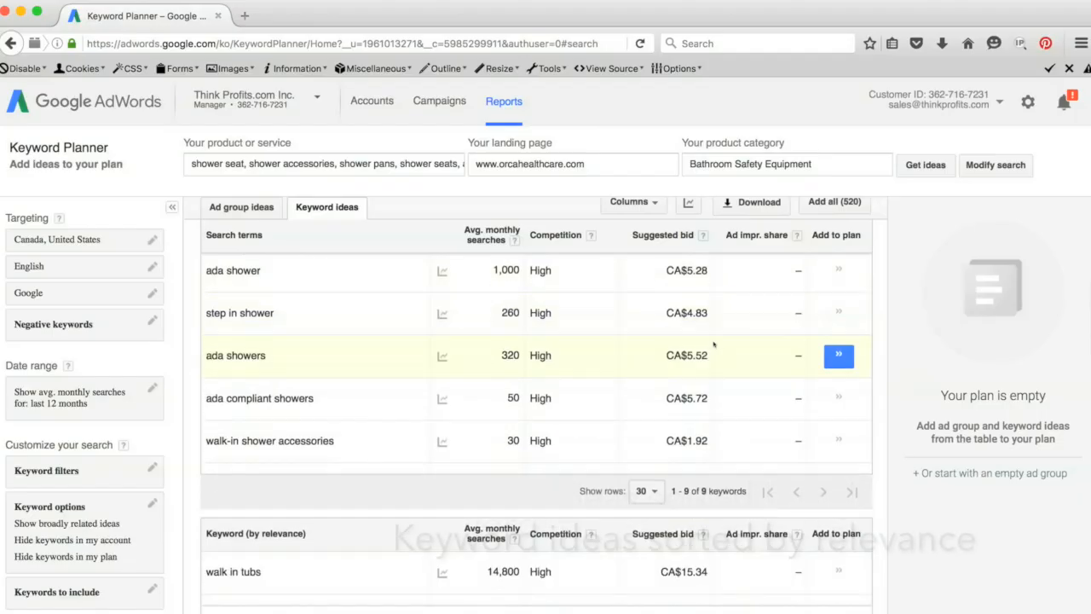
scroll(715, 344, "down", 3)
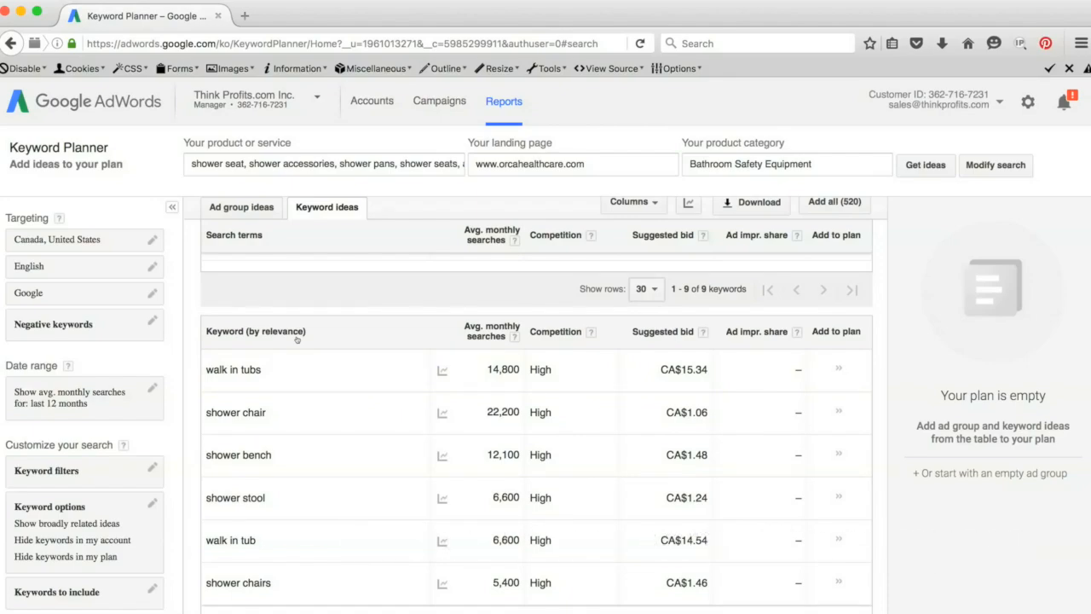
scroll(297, 340, "down", 3)
scroll(296, 339, "down", 8)
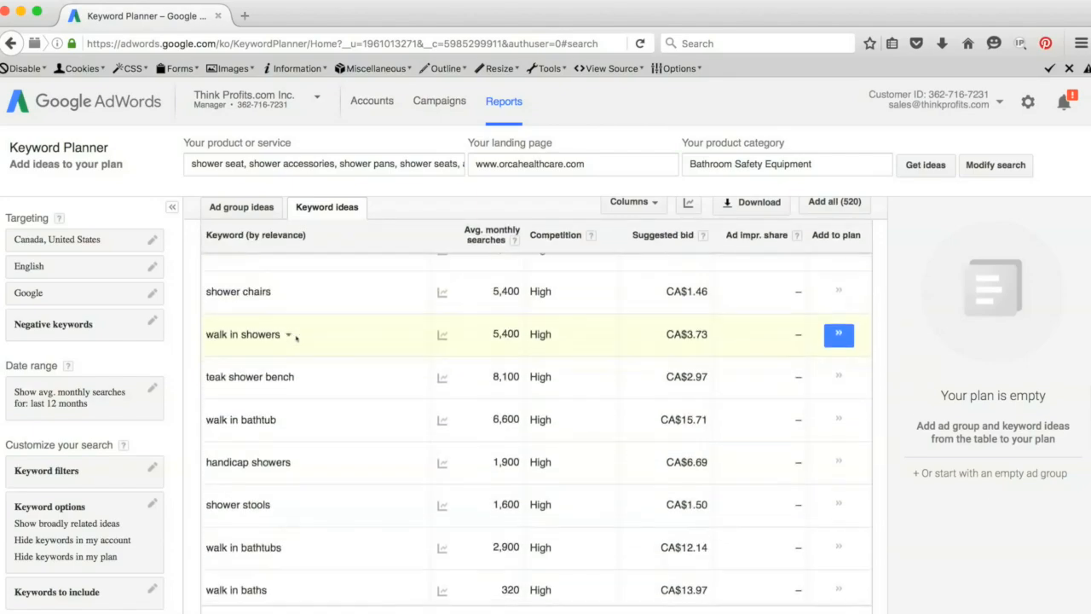
scroll(295, 339, "down", 8)
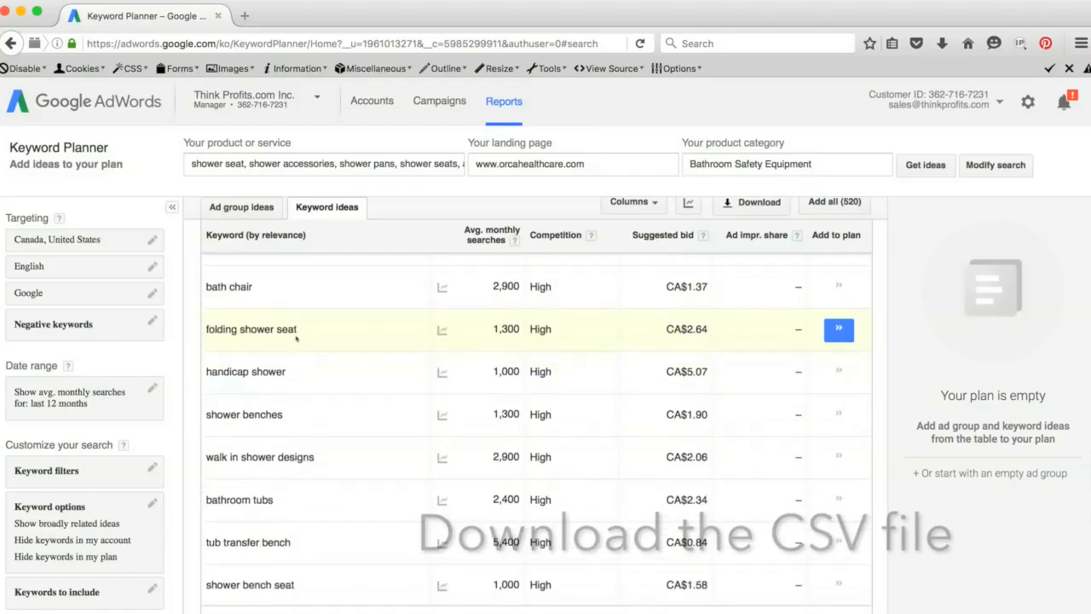
scroll(296, 339, "down", 7)
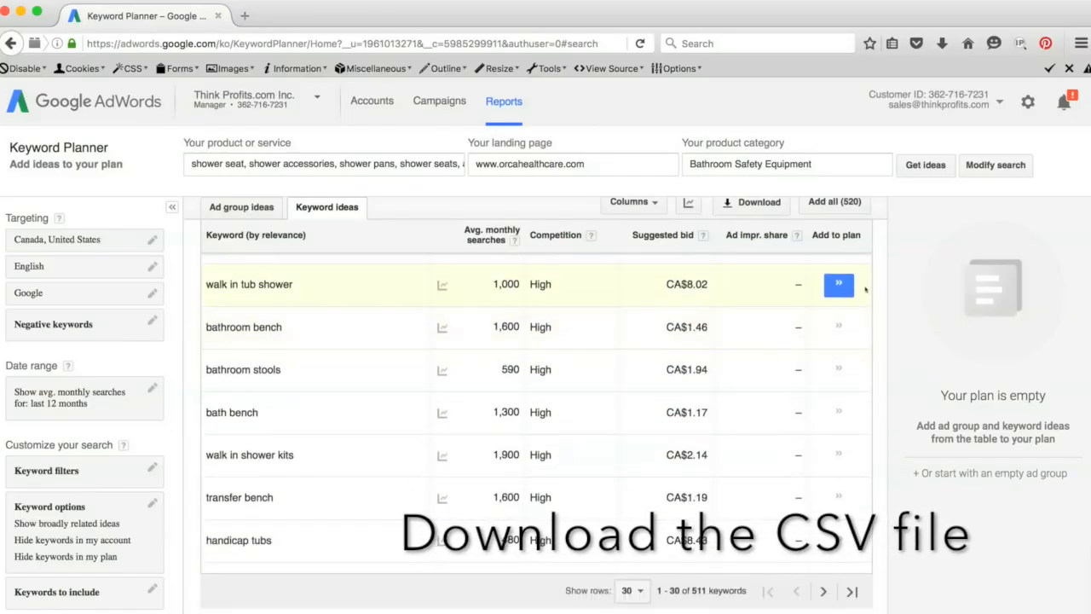
Download the keyword ideas' historical statistics in Excel CSV format and save the file.
scroll(879, 282, "up", 10)
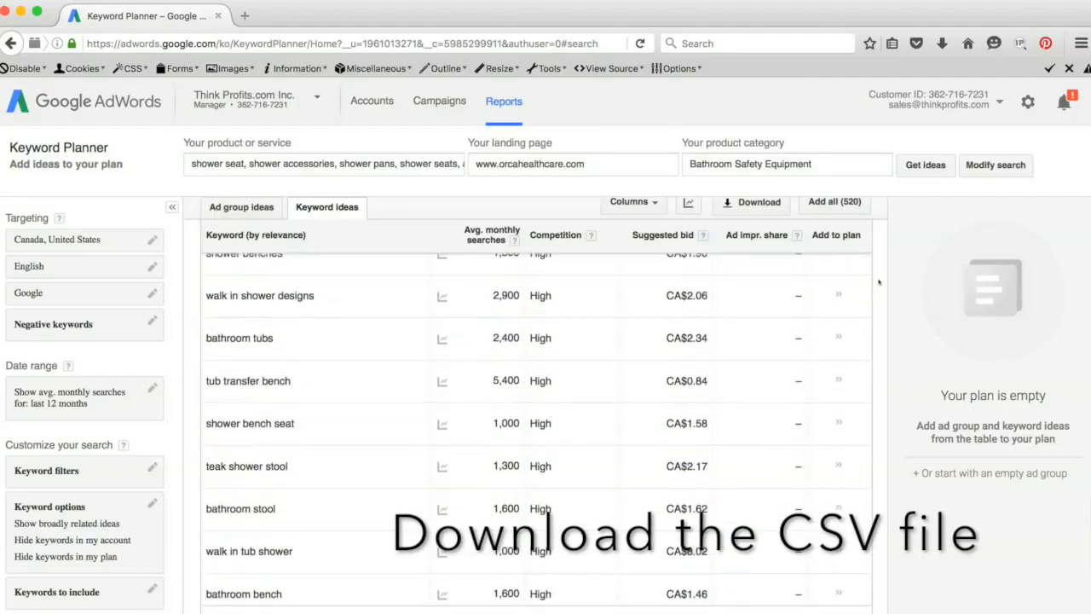
scroll(879, 282, "up", 10)
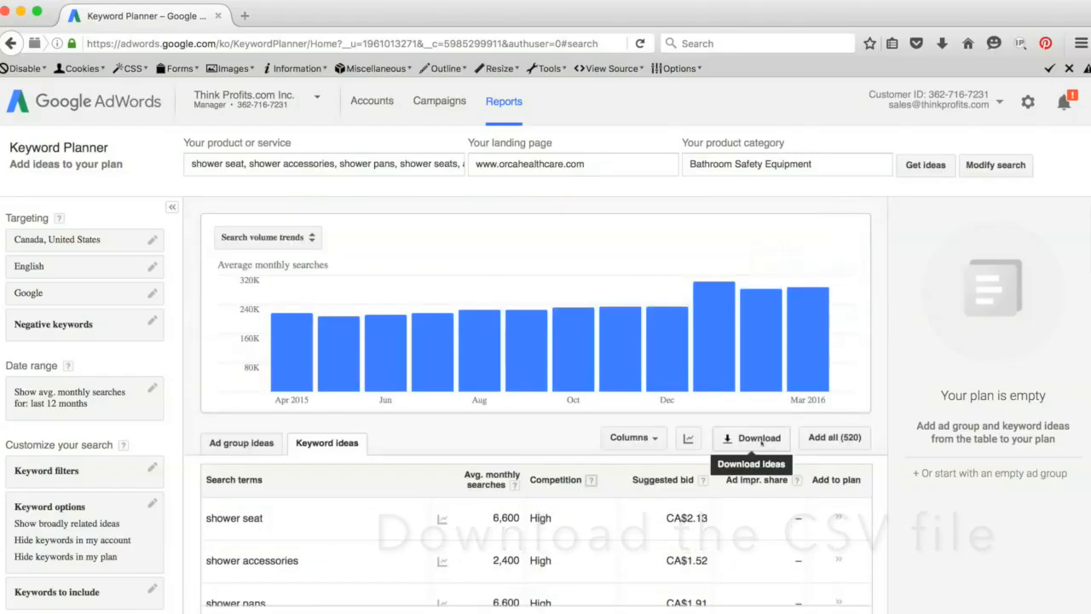
left_click(759, 438)
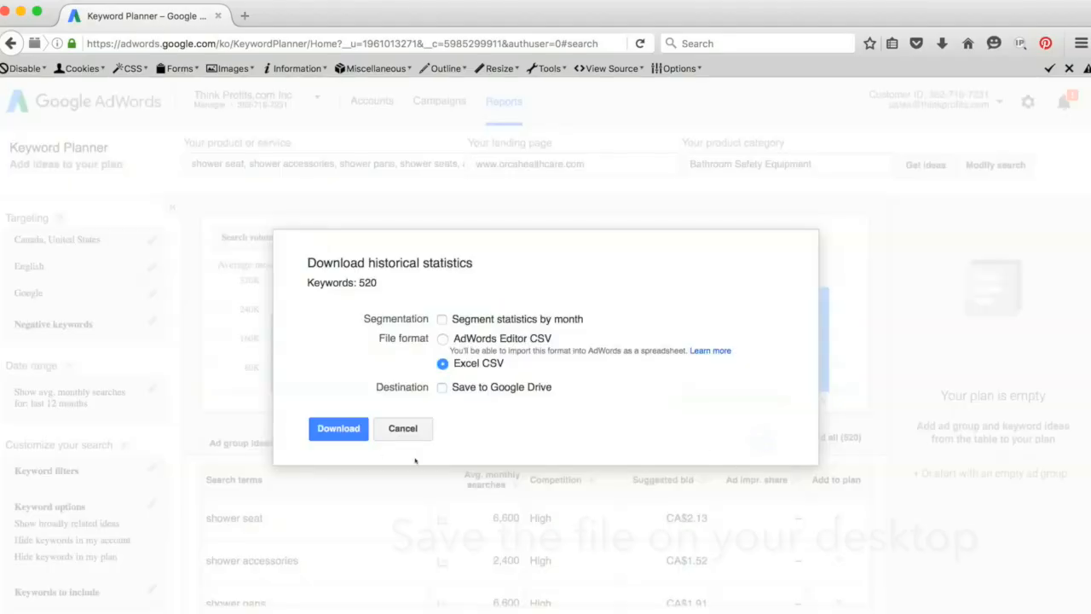
left_click(337, 428)
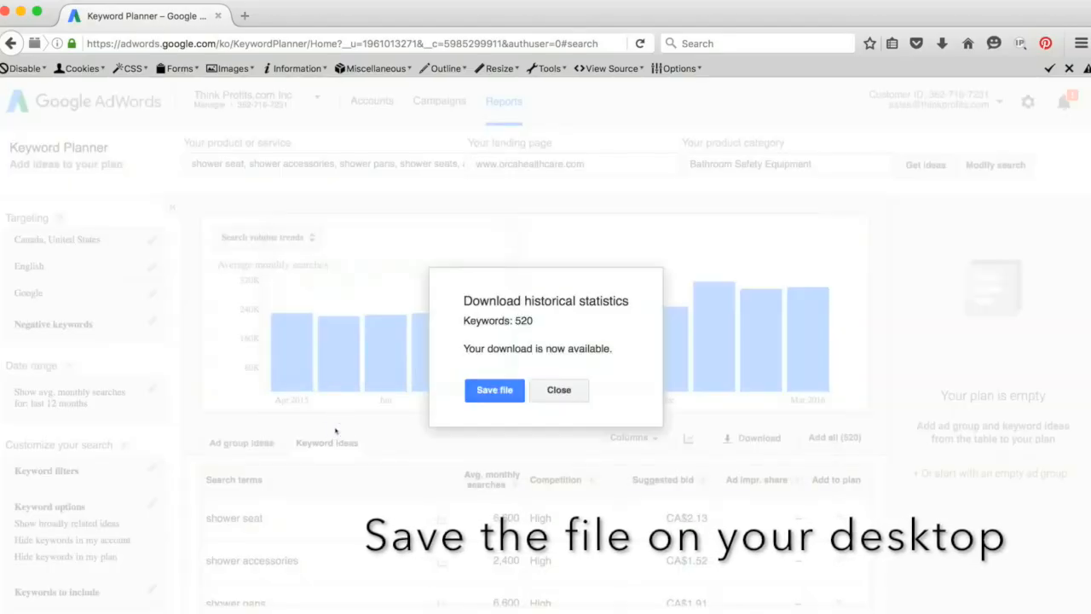
left_click(501, 395)
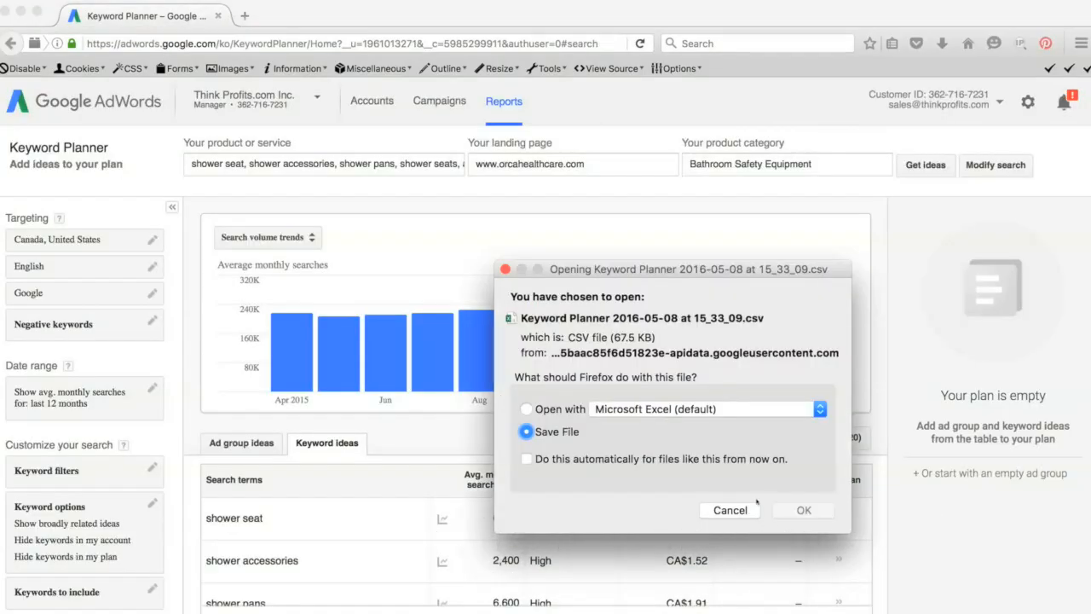
left_click(804, 510)
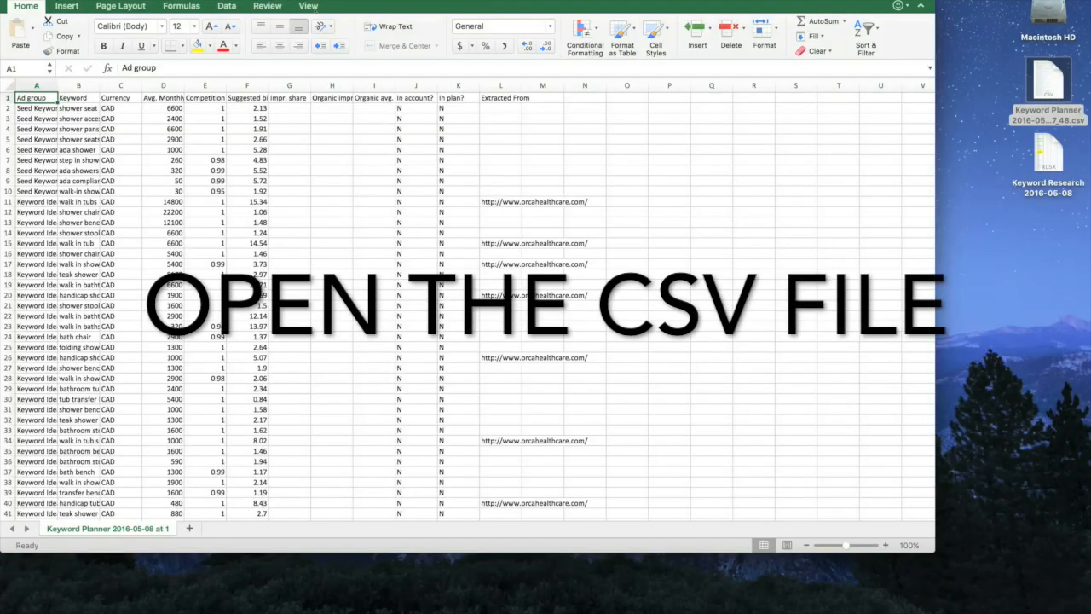
Set the zoom of the downloaded keyword sheet to 150% in Excel.
left_click(307, 7)
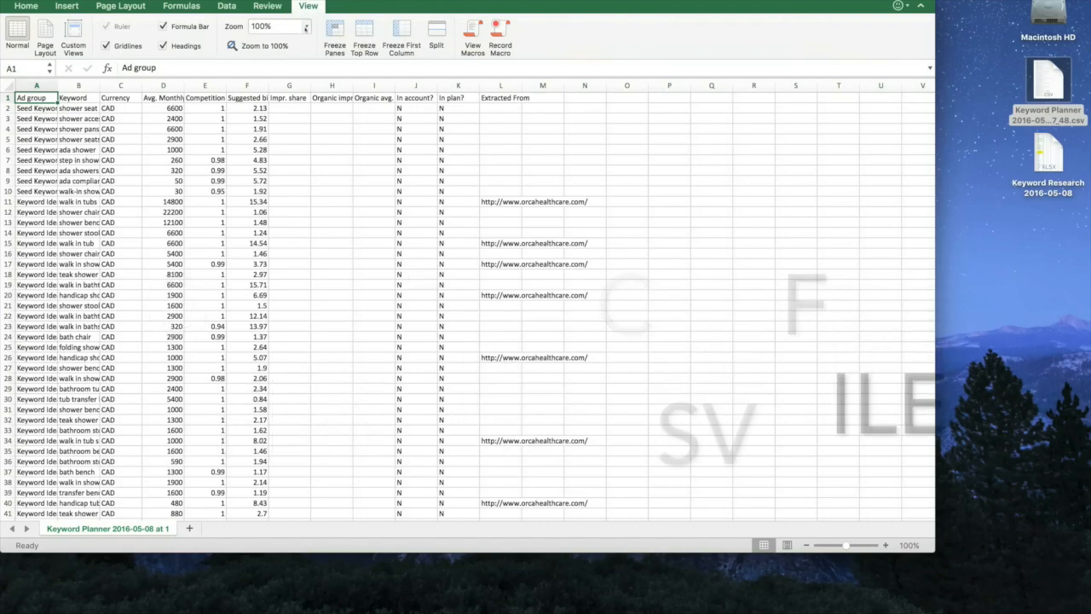
left_click(306, 28)
left_click(290, 57)
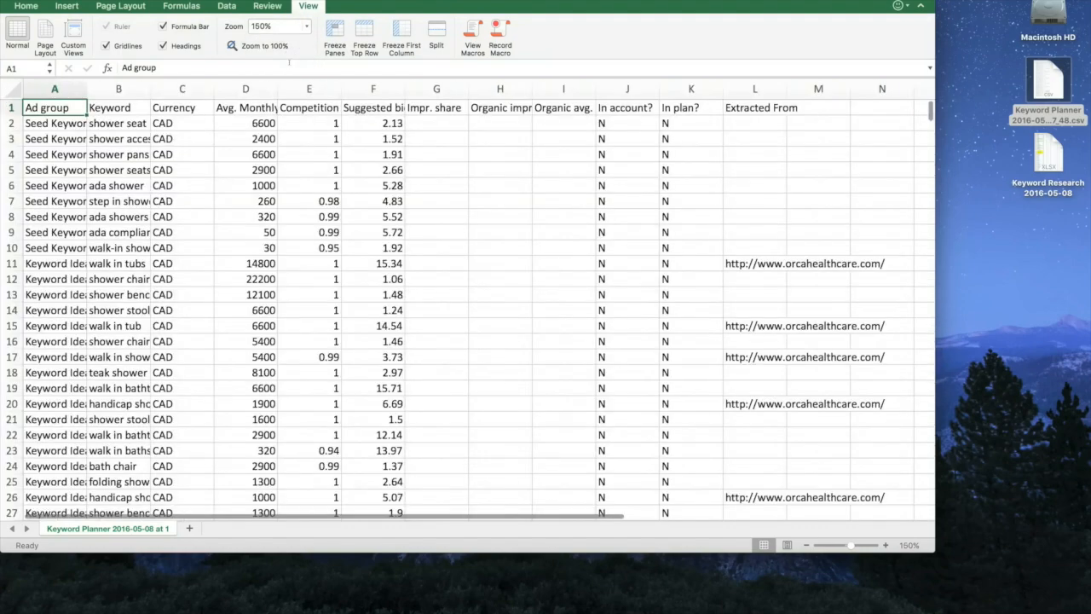
Fit the Ad group and Keyword columns to their contents and select the seed keyword data in B2:F10 for review.
double_click(86, 88)
double_click(166, 89)
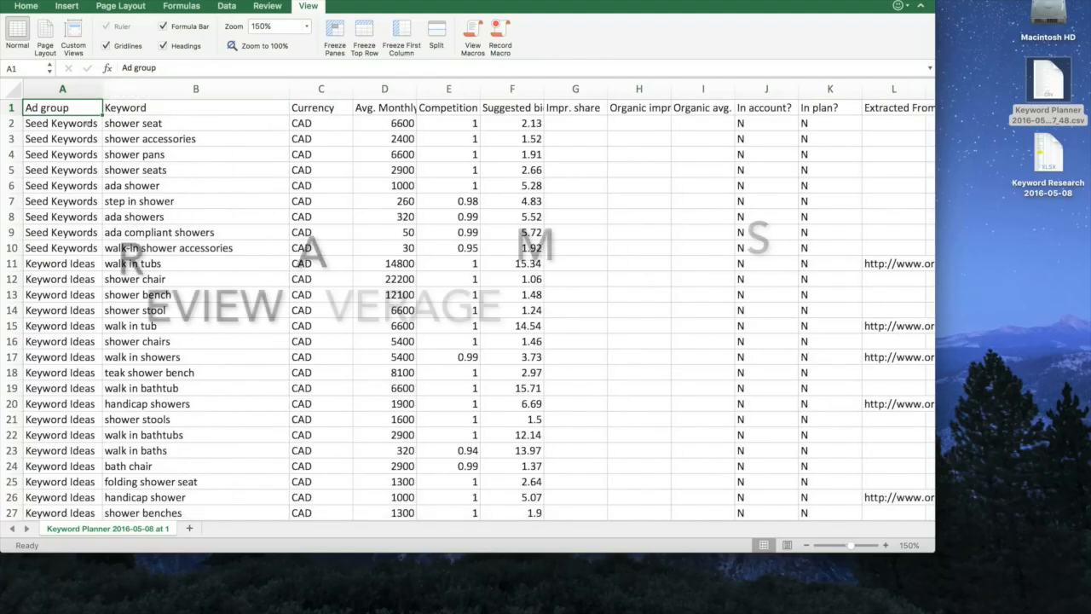
left_click_drag(137, 124, 506, 249)
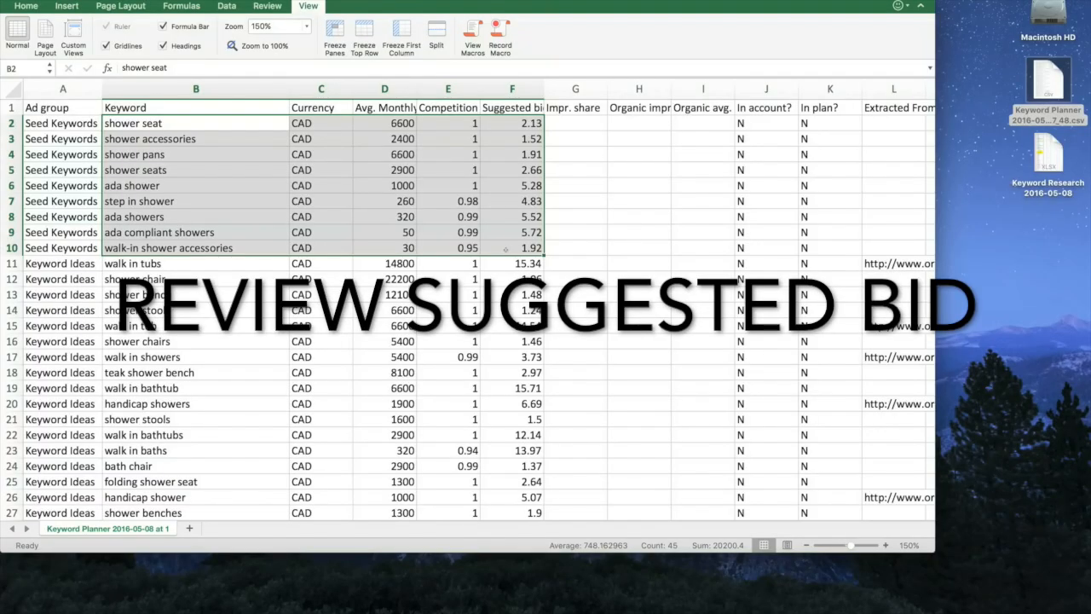
Open the Keyword Research 2016-05-08 workbook from the desktop and select the secondary keywords under "shower seats" in B3:B12.
double_click(1047, 162)
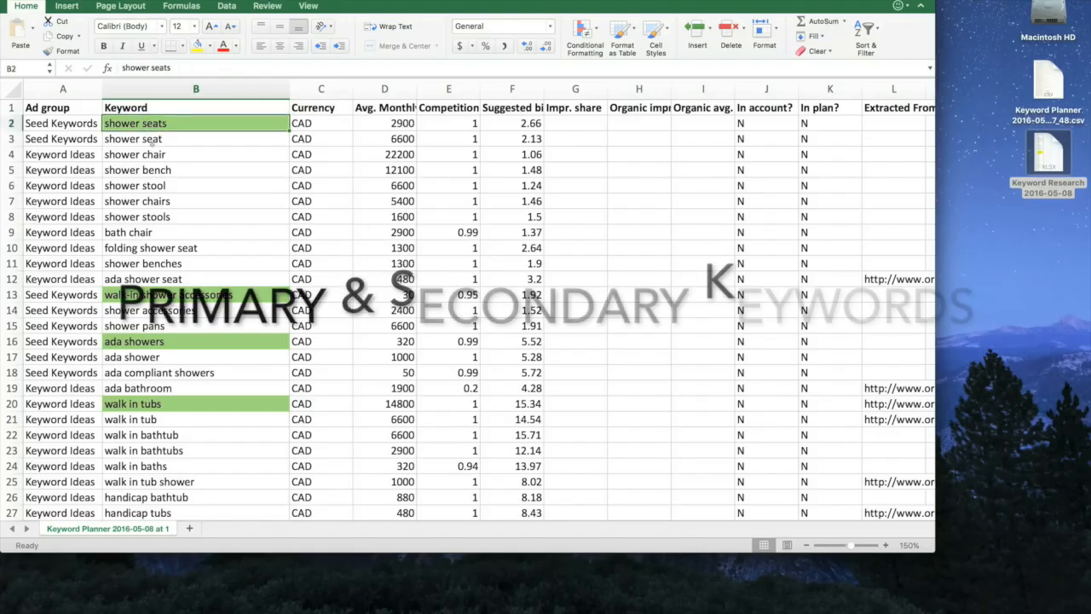
left_click_drag(143, 139, 152, 265)
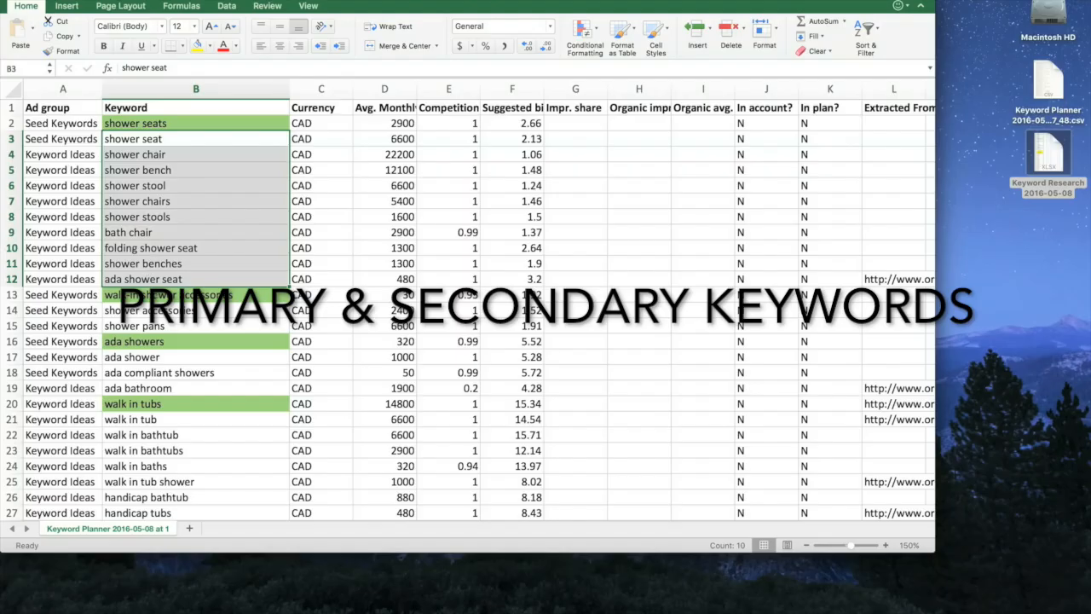
Review the green primary keywords in B13, B16 and B20, selecting the secondary keywords in B14:B15 and B17:B19 along the way.
left_click(156, 295)
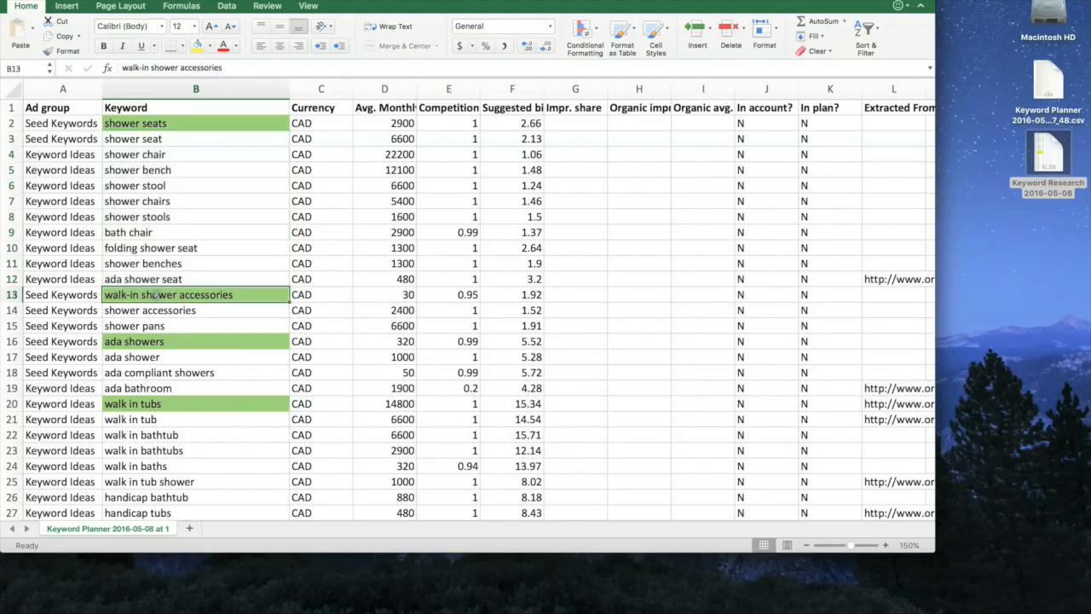
left_click(152, 342)
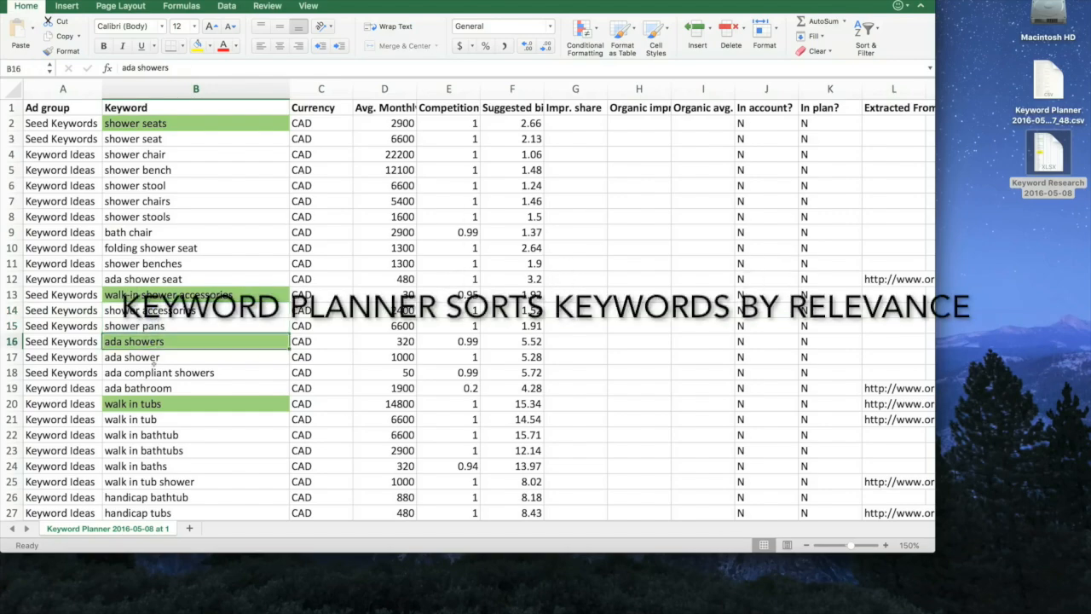
left_click_drag(154, 359, 154, 389)
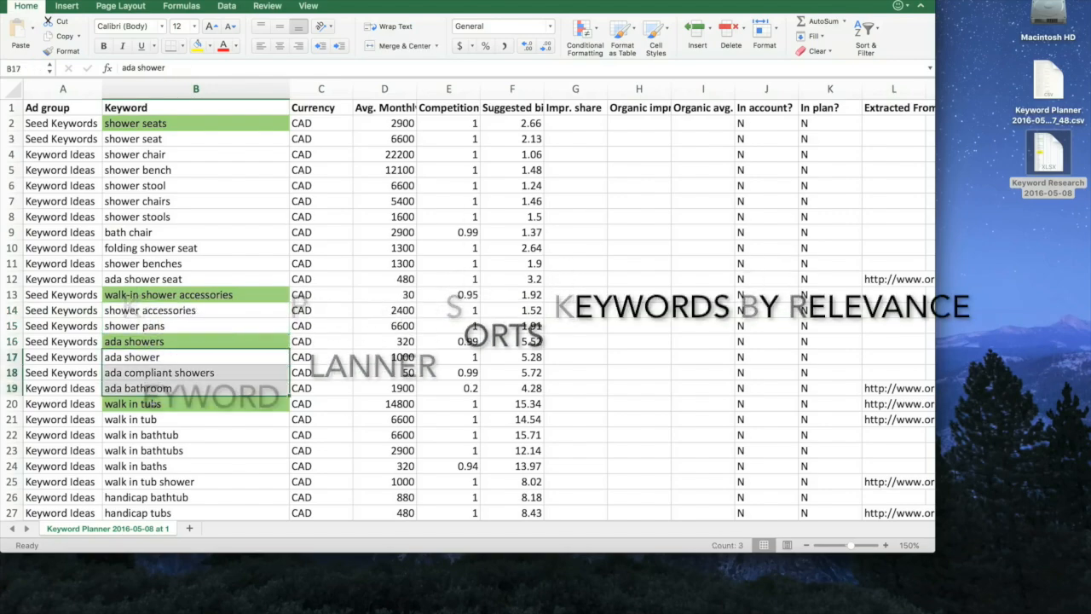
left_click(153, 403)
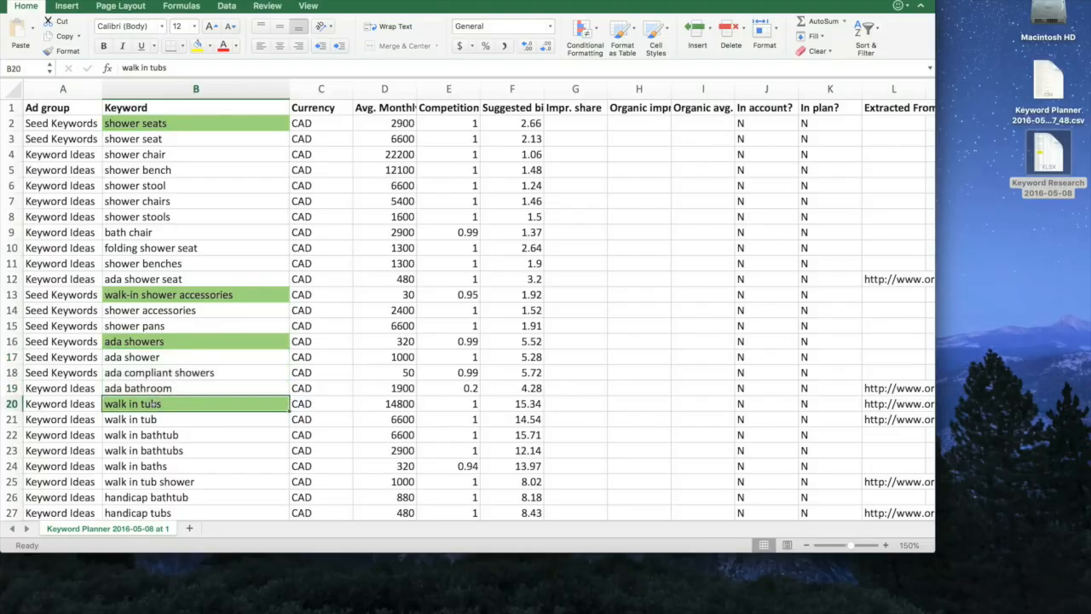
Select the yellow-highlighted long-tail keywords in B44:B51 for review, and return to the beginning of the sheet.
scroll(154, 403, "down", 10)
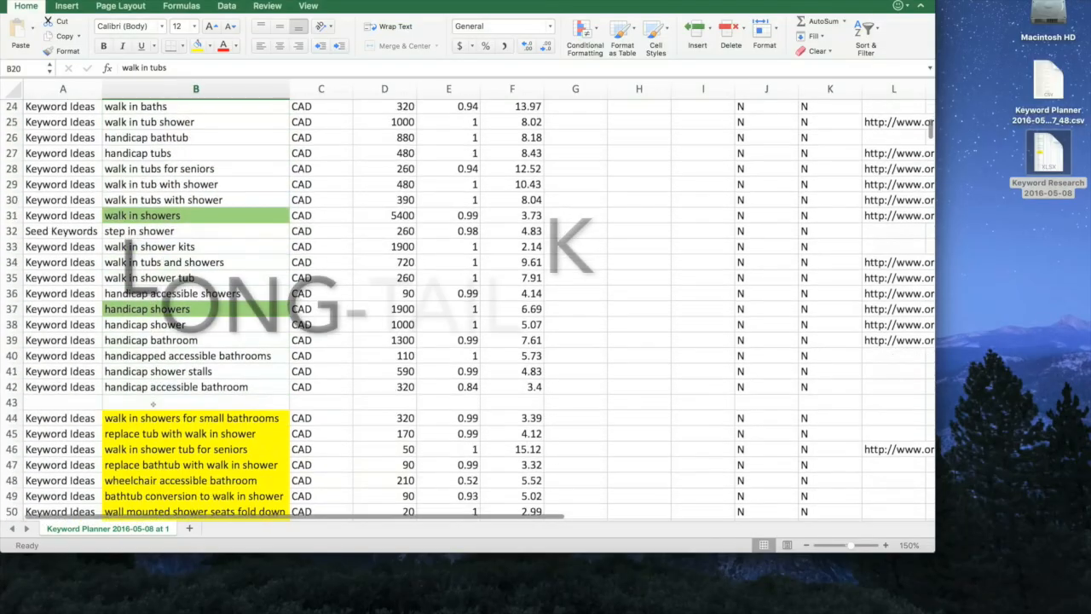
scroll(153, 403, "down", 2)
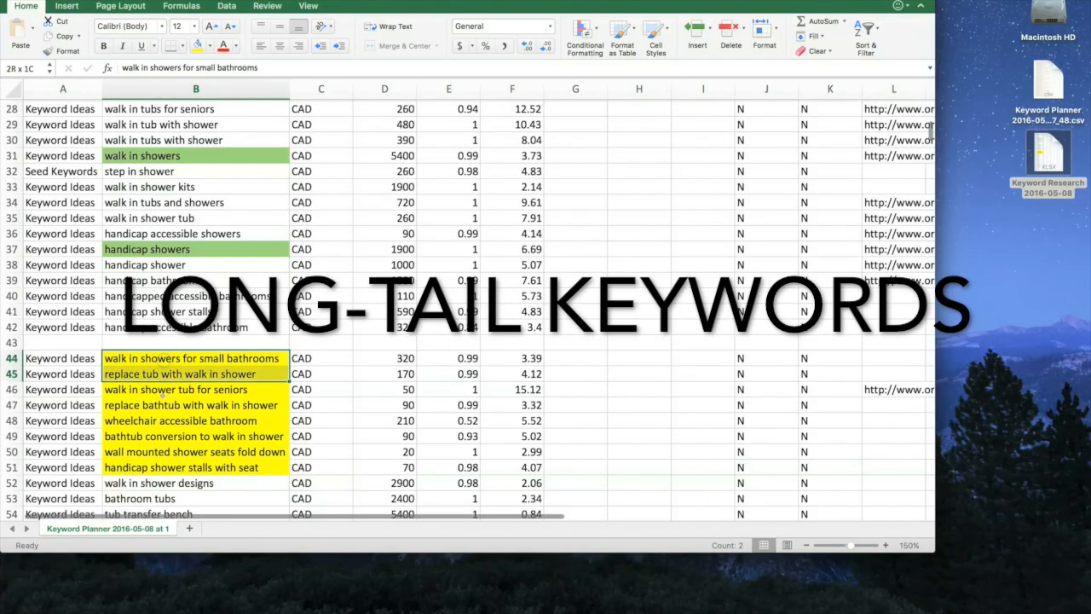
left_click_drag(162, 391, 162, 460)
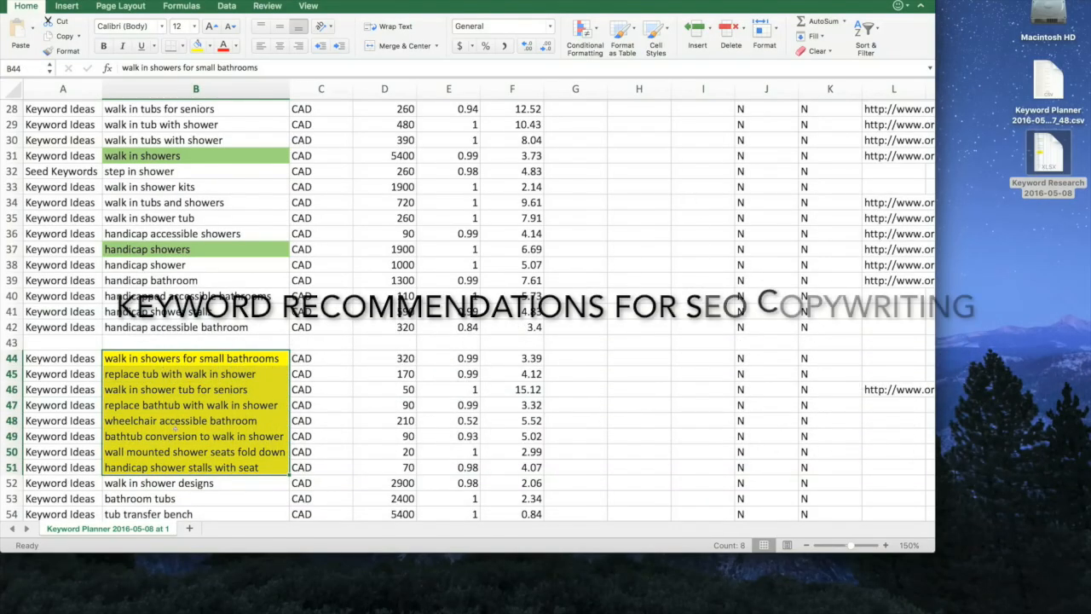
scroll(169, 437, "up", 10)
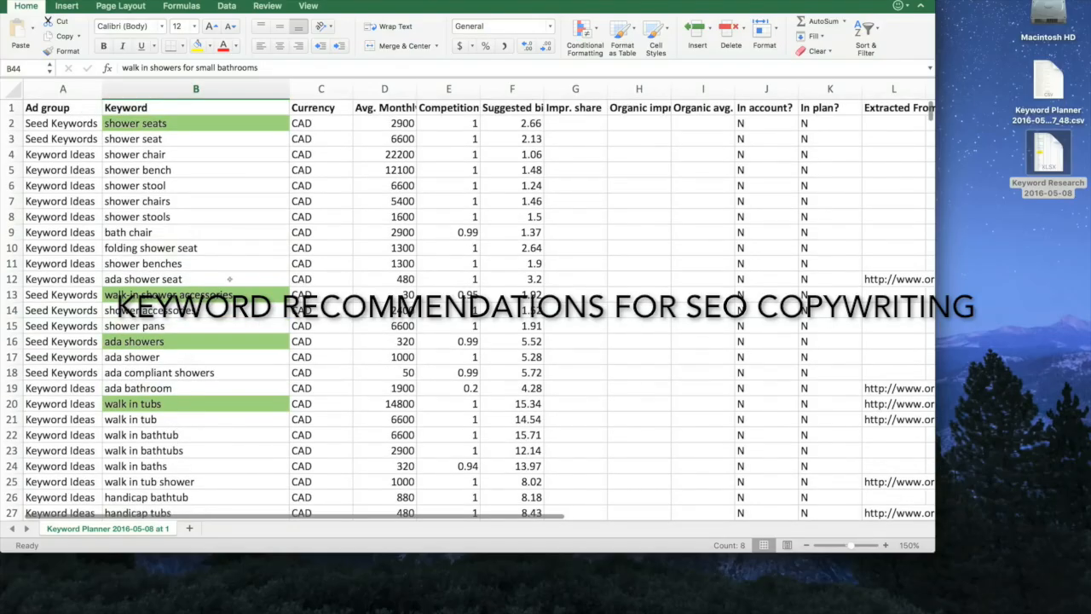